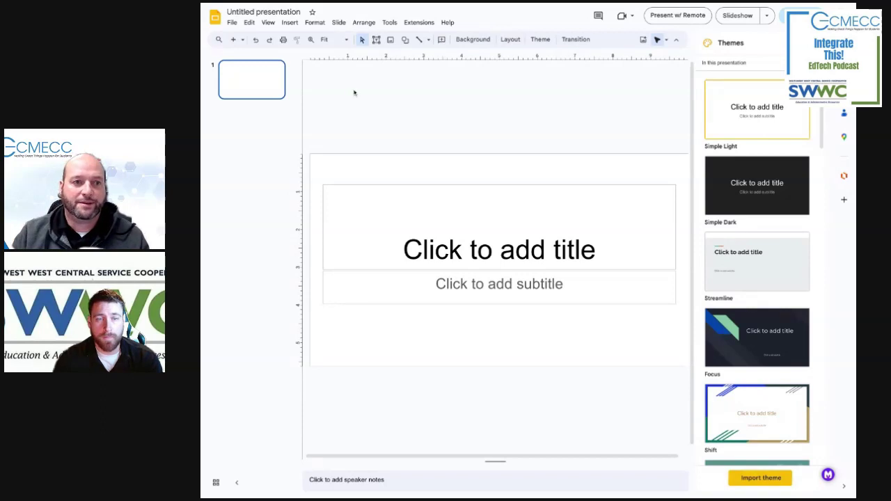
# - Open the theme builder and set the Simple Light master theme's background to the theme's solid blue
pyautogui.click(269, 23)
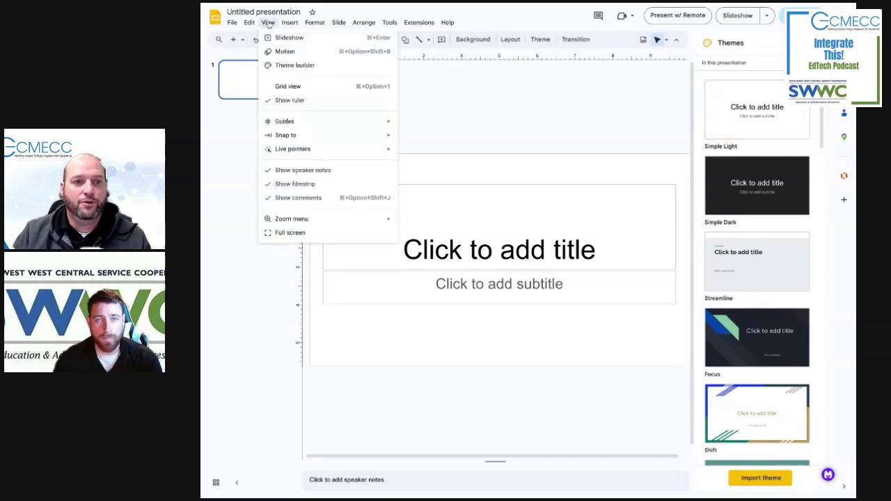
pyautogui.click(281, 65)
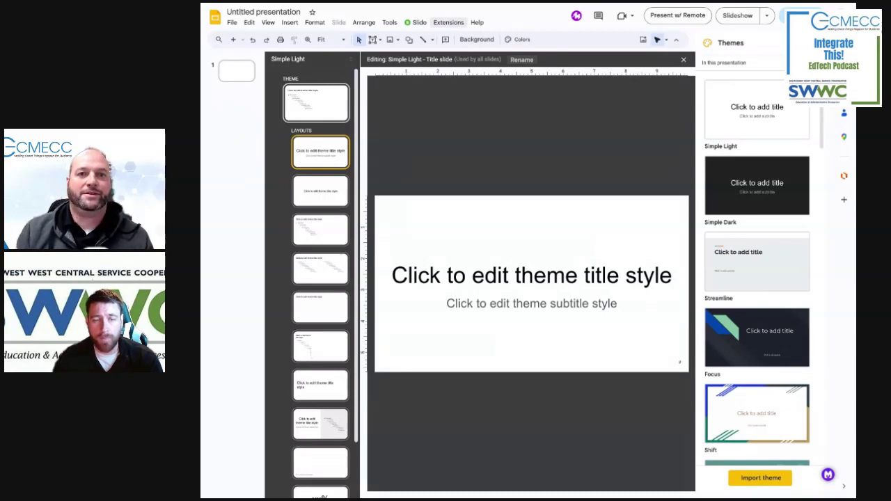
pyautogui.click(327, 85)
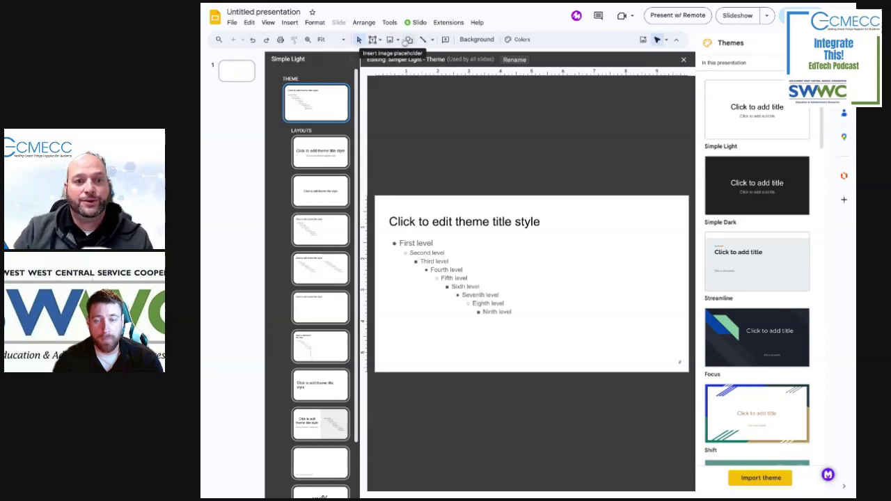
pyautogui.click(481, 42)
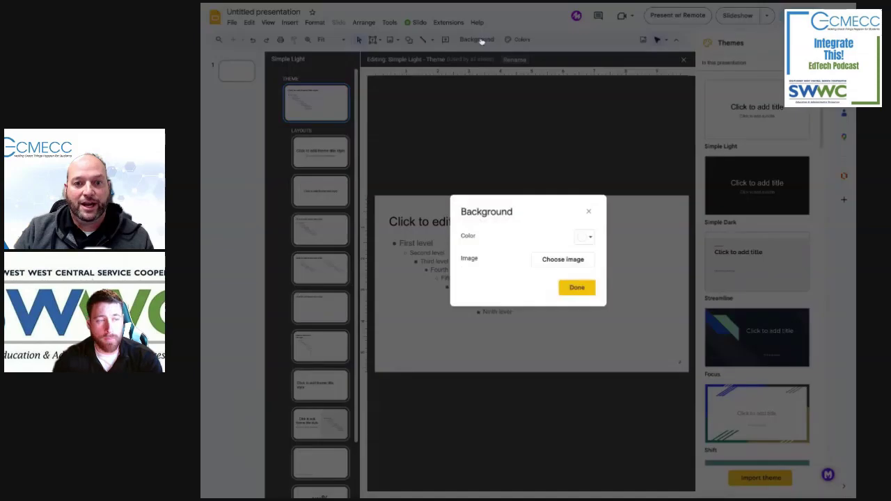
pyautogui.click(589, 237)
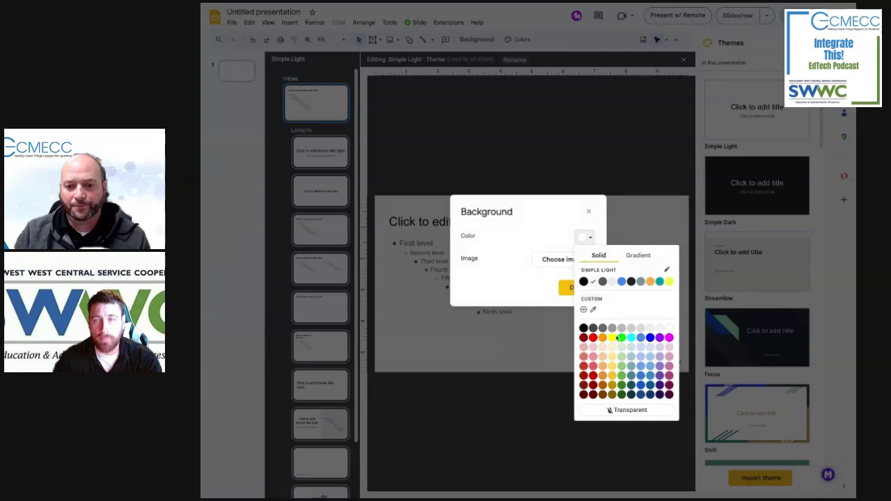
pyautogui.click(623, 282)
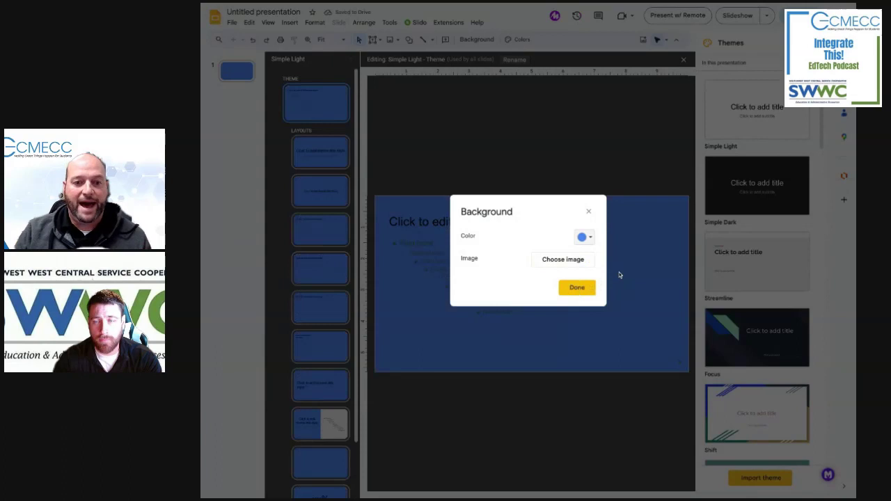
pyautogui.click(577, 288)
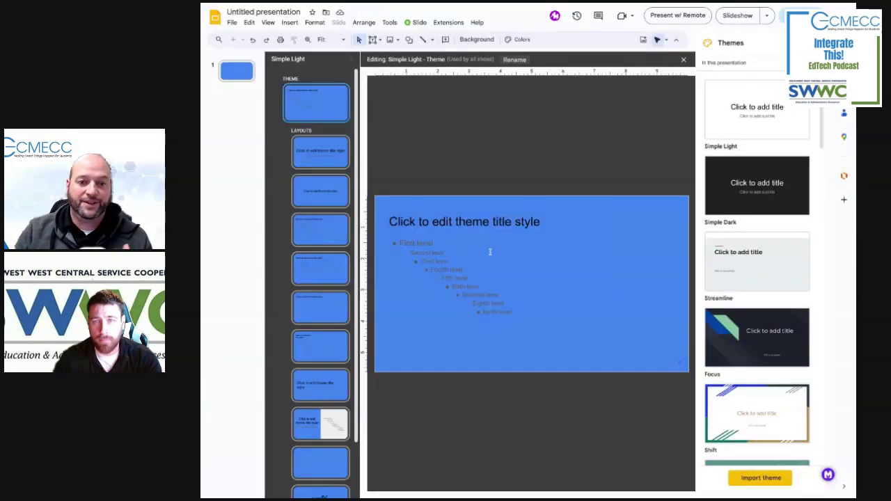
# - Change the text colour of the master theme's bulleted body placeholder to white
pyautogui.click(488, 304)
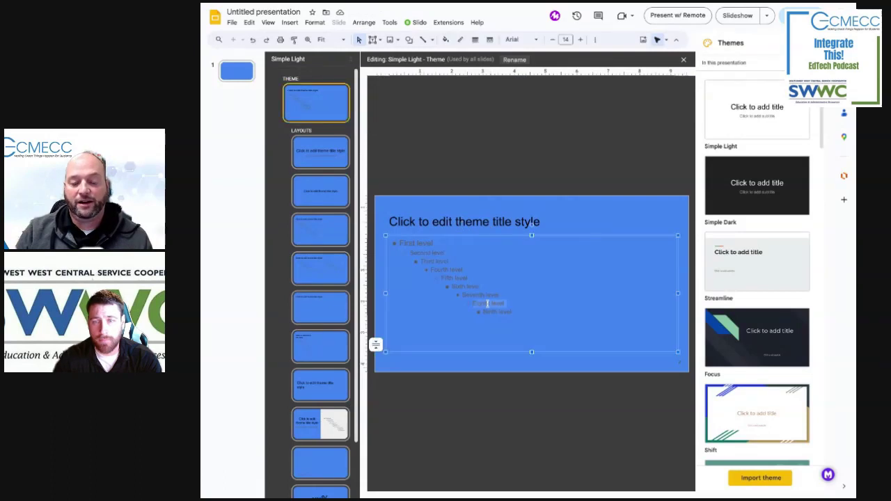
pyautogui.click(404, 235)
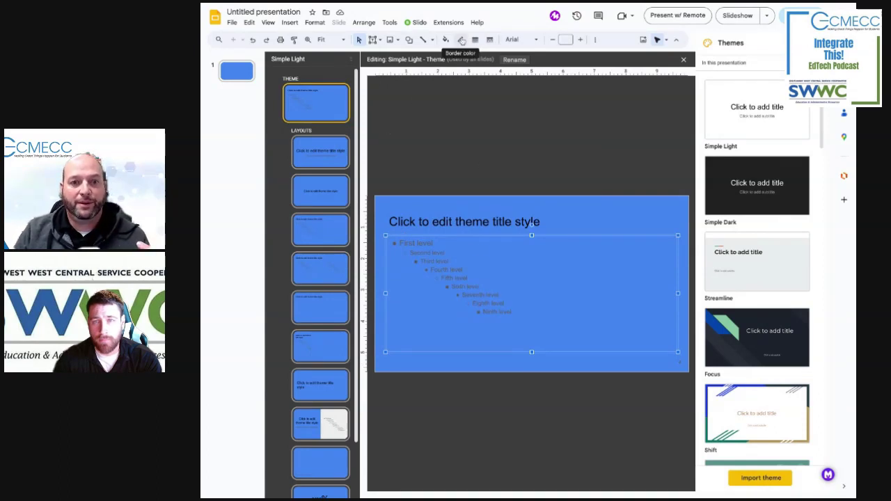
pyautogui.click(595, 41)
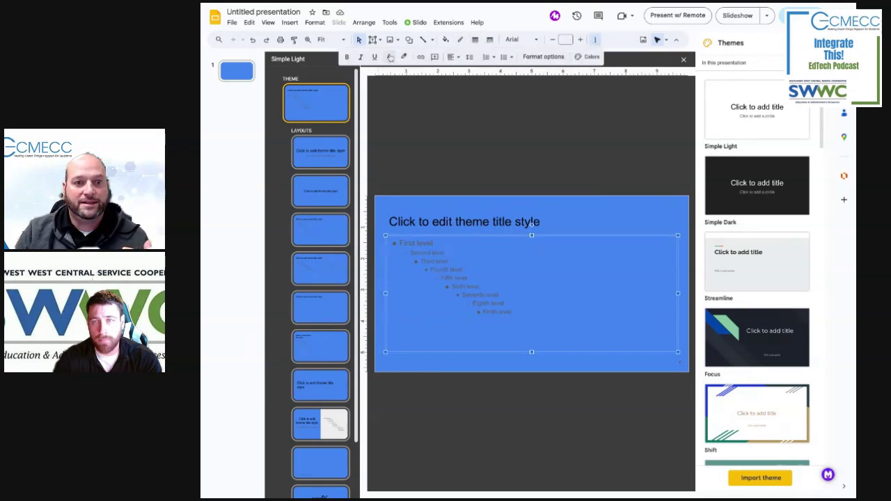
pyautogui.click(391, 57)
pyautogui.click(401, 84)
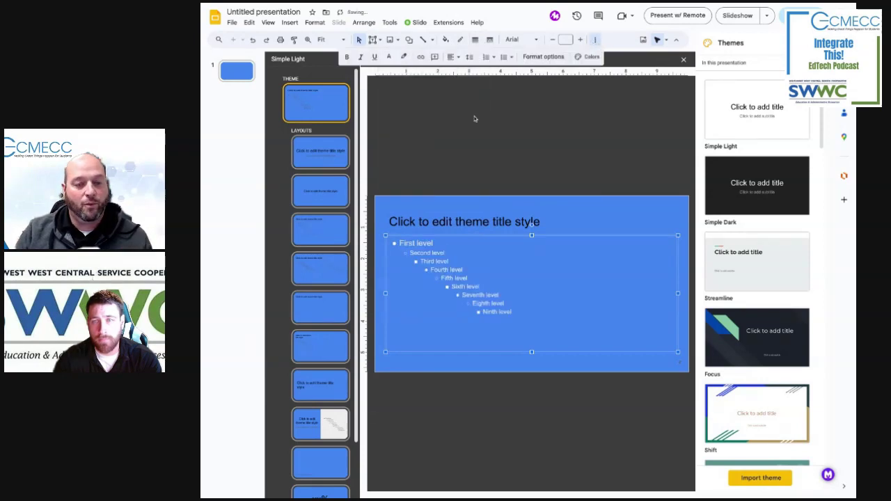
pyautogui.click(474, 118)
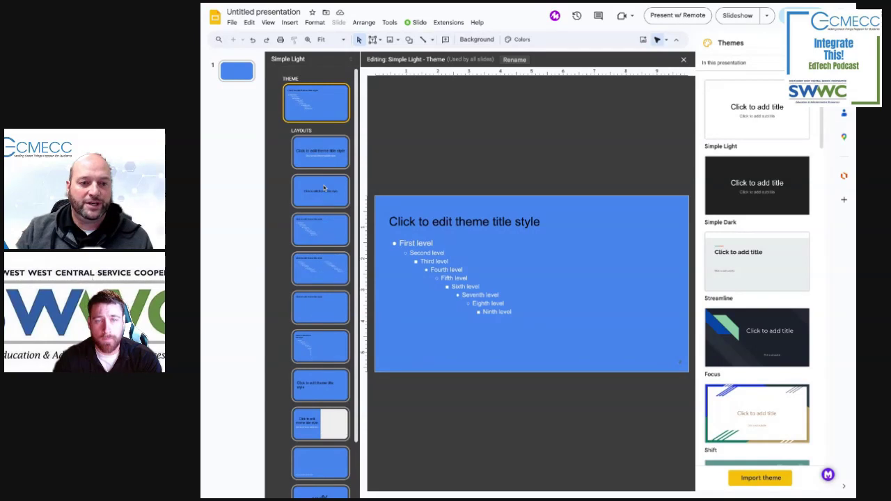
# - Check the Title and body layout and its title placeholder against the edited theme, and return to the master theme
pyautogui.click(325, 227)
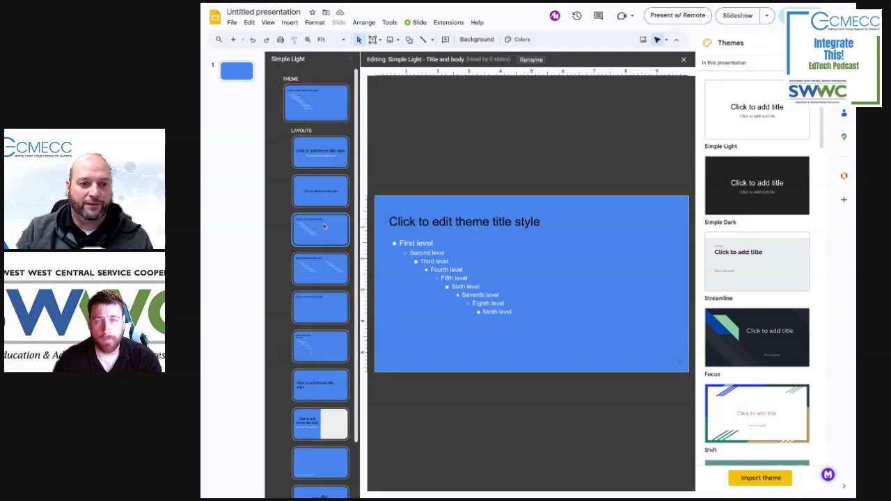
pyautogui.click(456, 221)
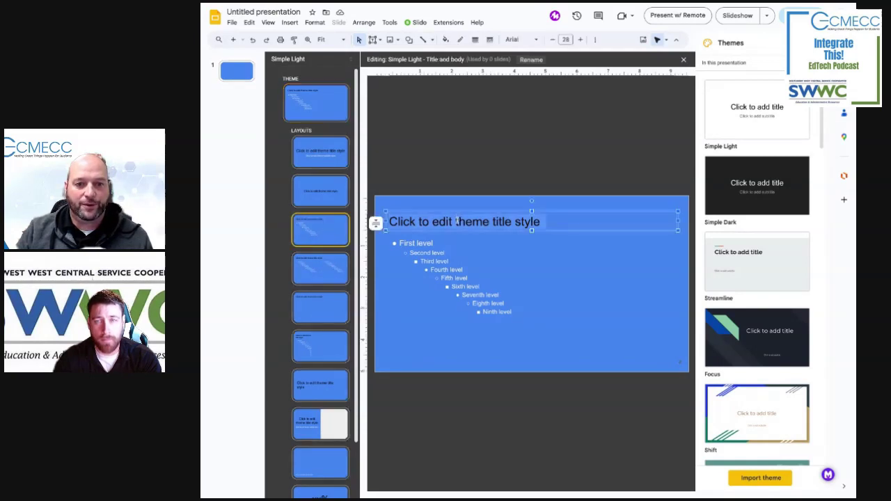
pyautogui.click(479, 145)
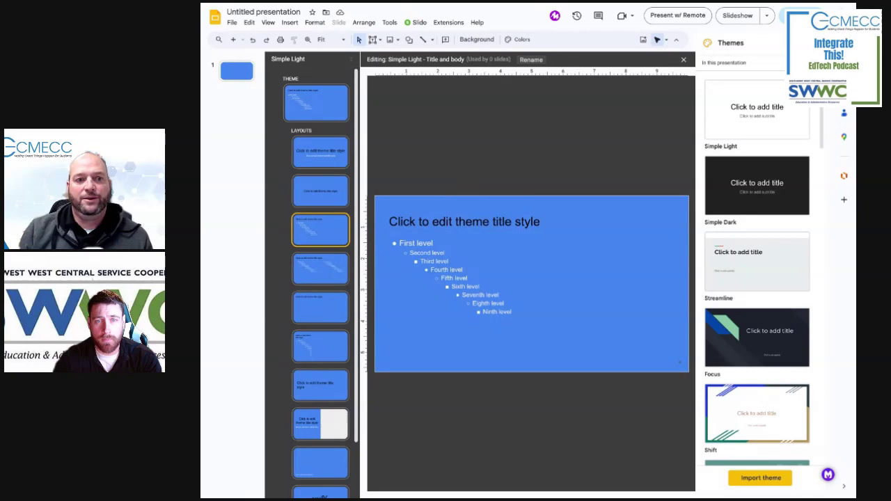
pyautogui.click(328, 97)
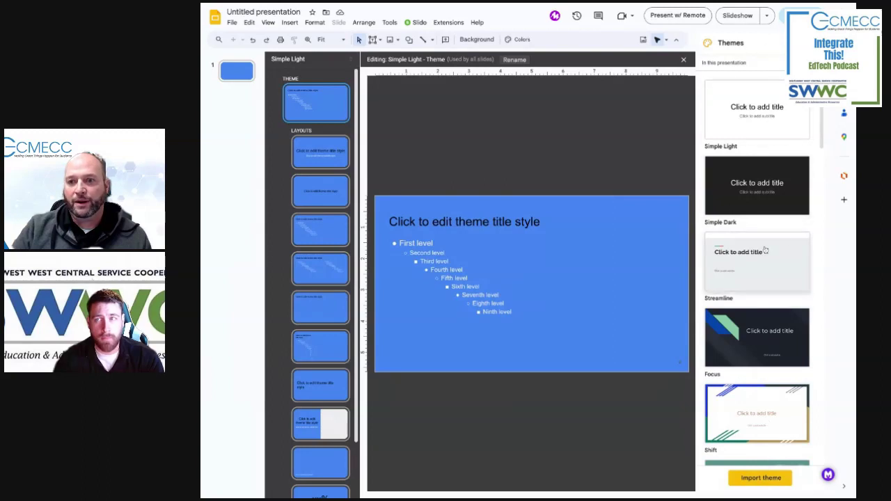
# - Start a theme import and search Drive for "ecmecc template"
pyautogui.click(759, 480)
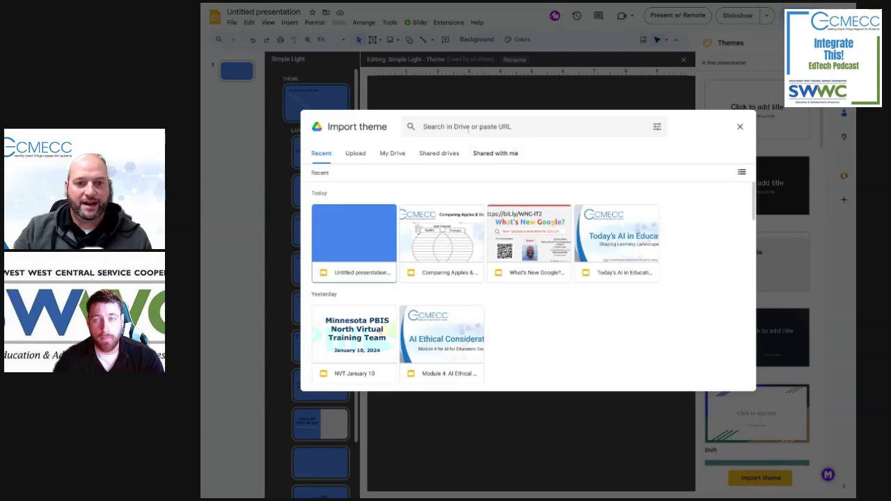
pyautogui.click(468, 127)
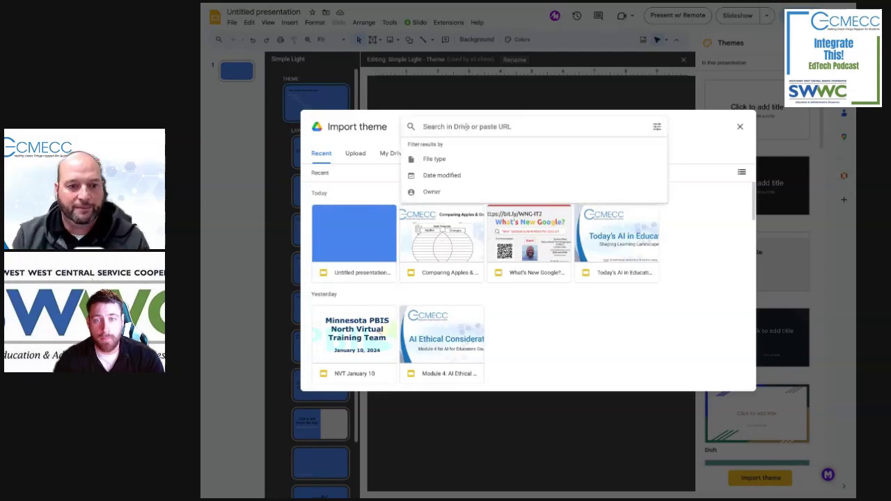
pyautogui.write('ecmecc')
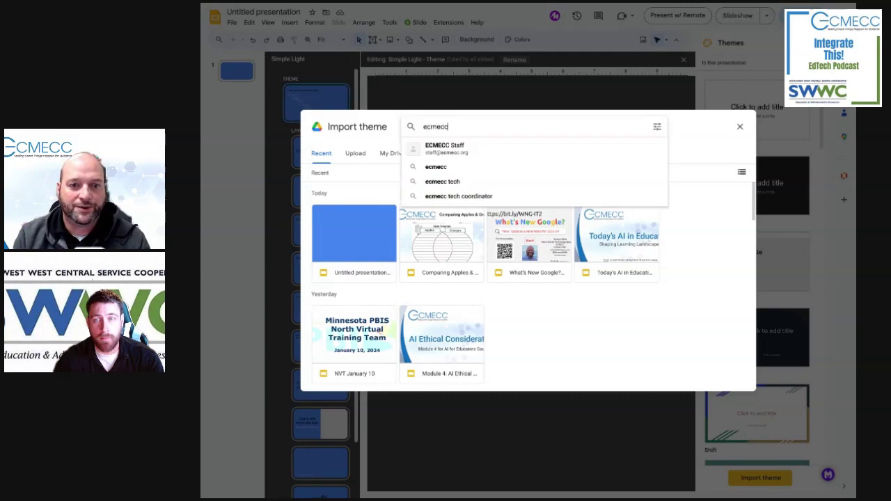
pyautogui.write(' temp')
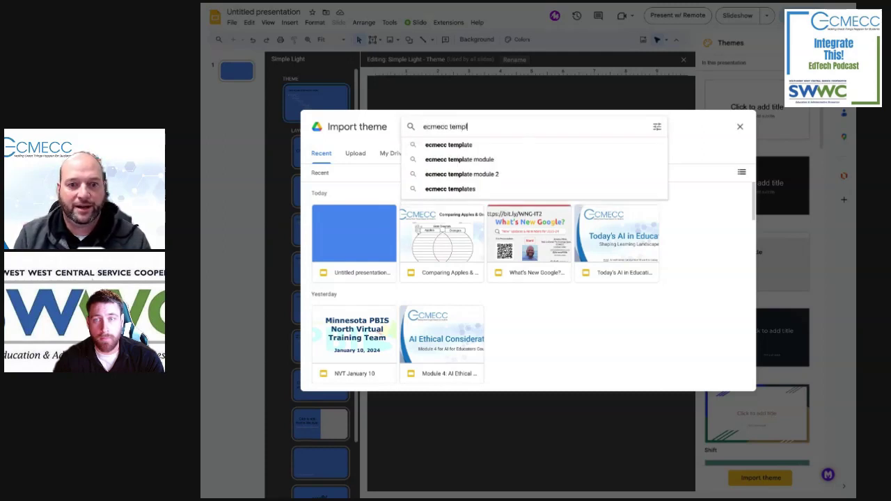
pyautogui.write('l')
pyautogui.click(445, 148)
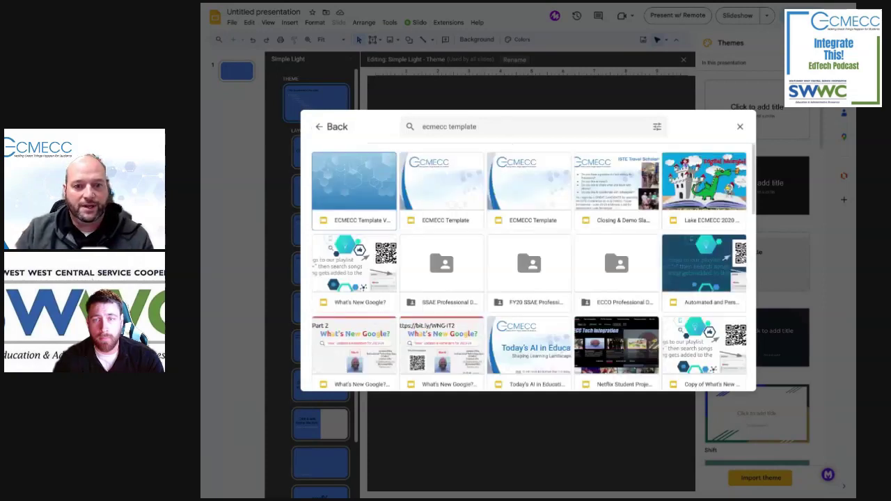
# - Import the ECMECC Slides Template theme from the first presentation named ECMECC Template
pyautogui.click(447, 219)
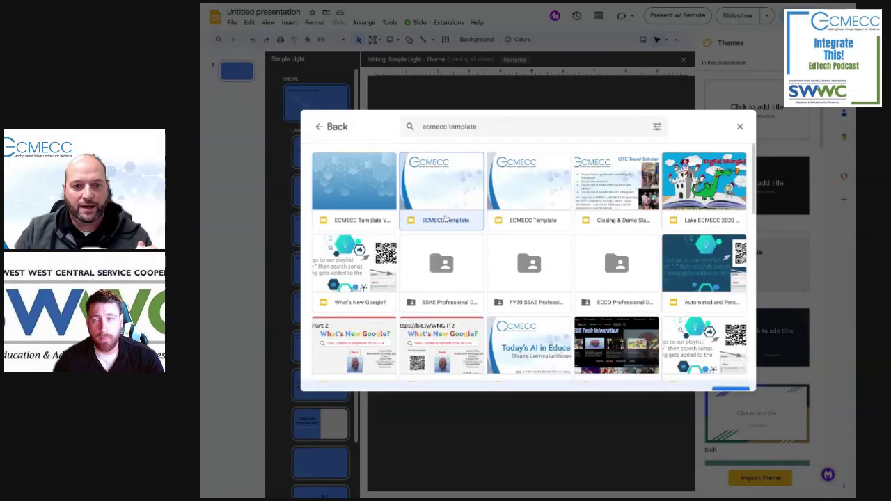
pyautogui.click(730, 378)
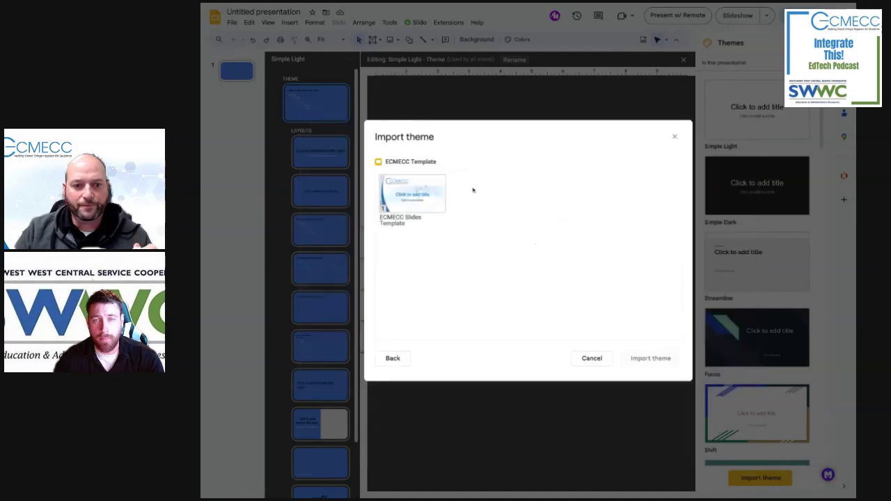
pyautogui.click(417, 193)
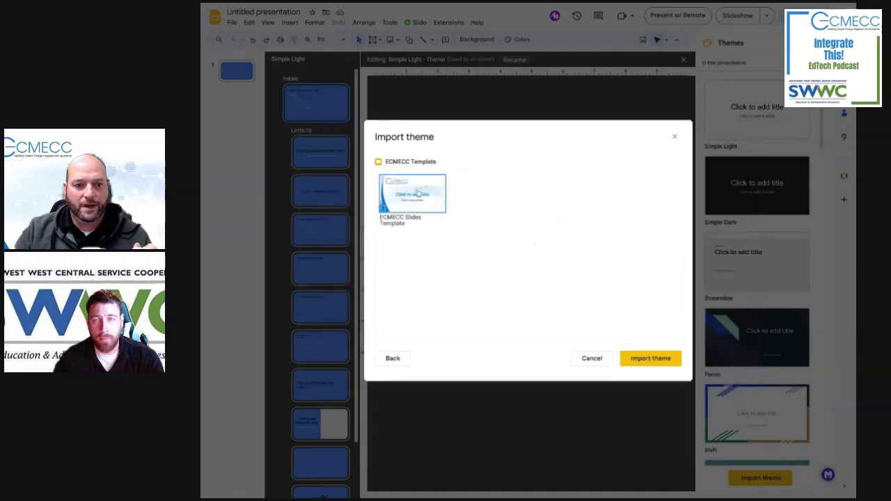
pyautogui.click(660, 359)
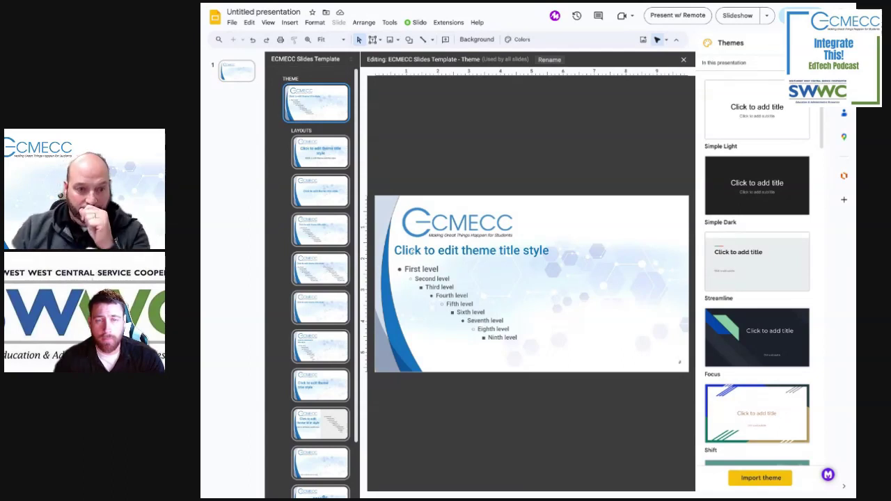
# - In the Title and body layout, narrow the title placeholder and place it to the right of the ECMECC logo
pyautogui.click(320, 239)
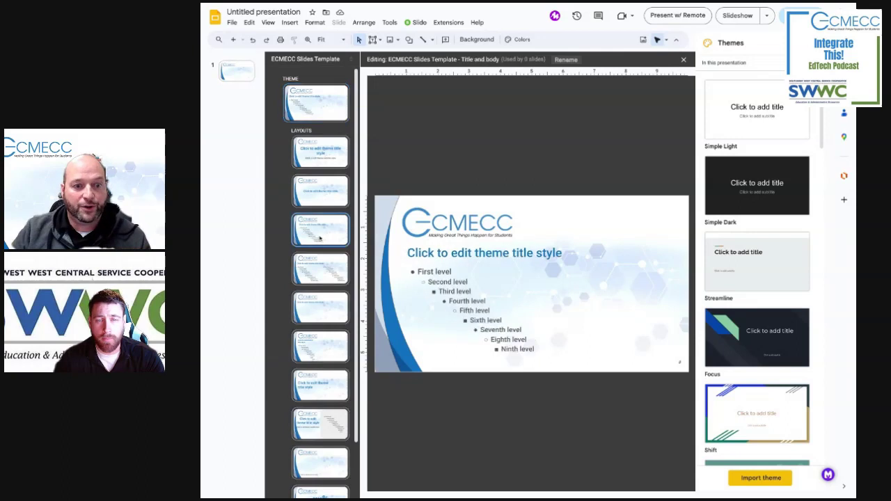
pyautogui.tripleClick(461, 255)
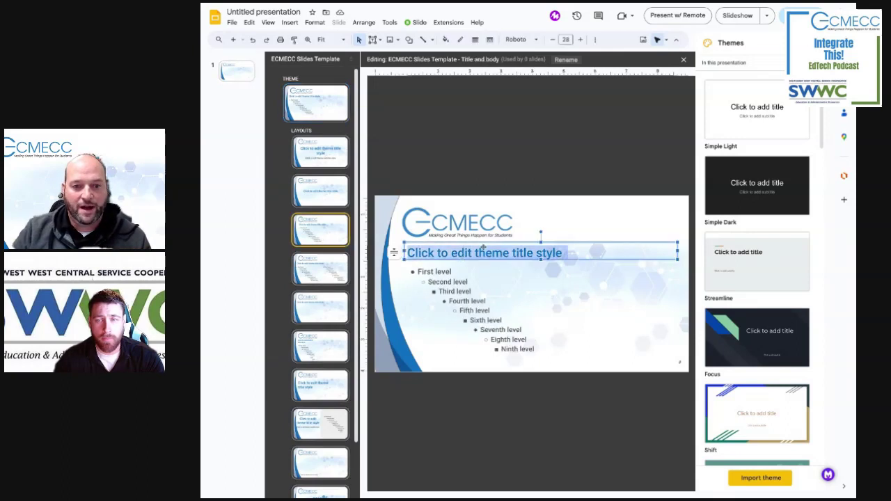
pyautogui.click(676, 249)
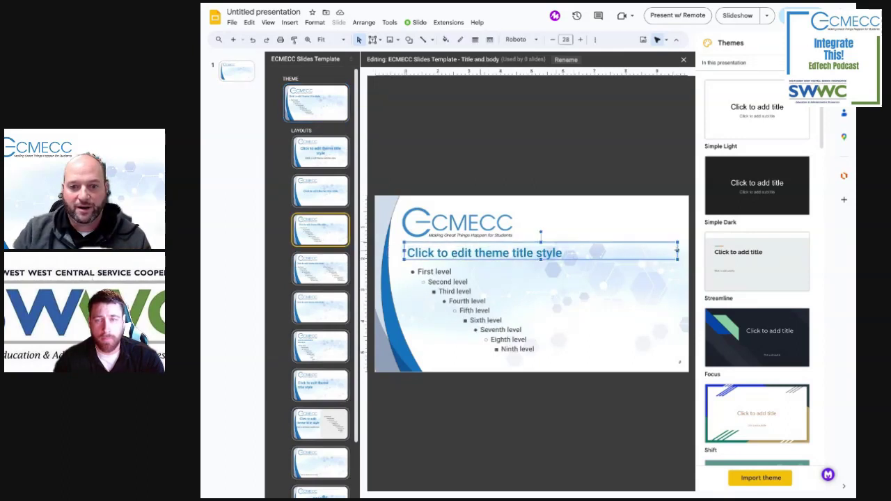
pyautogui.moveTo(676, 249); pyautogui.dragTo(630, 219)
pyautogui.click(497, 209)
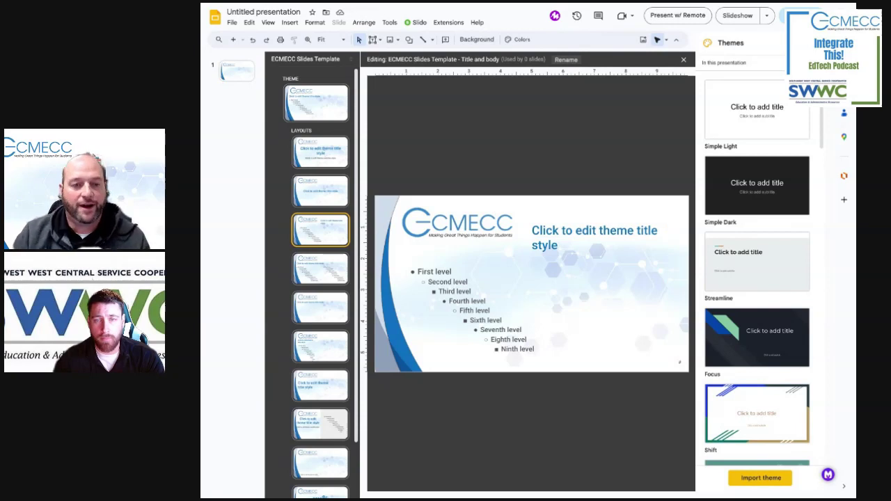
# - Rename the imported master theme as "ECMECC Slides Template updated"
pyautogui.click(321, 115)
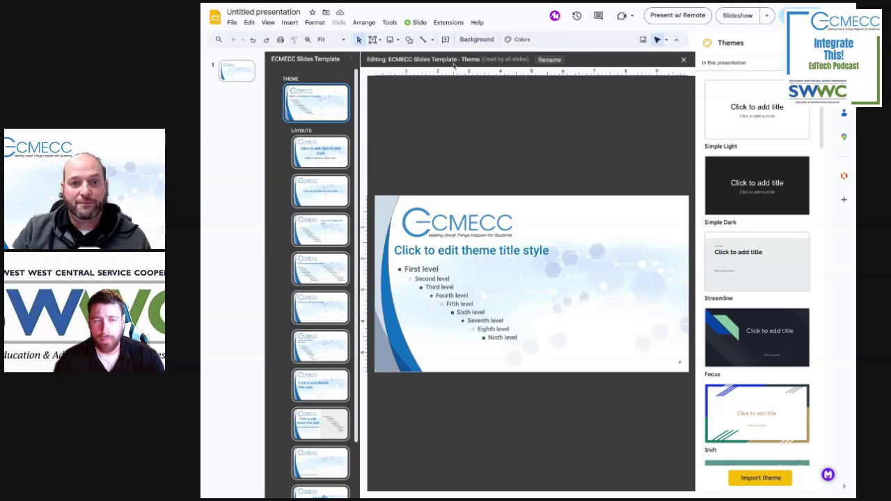
pyautogui.click(550, 59)
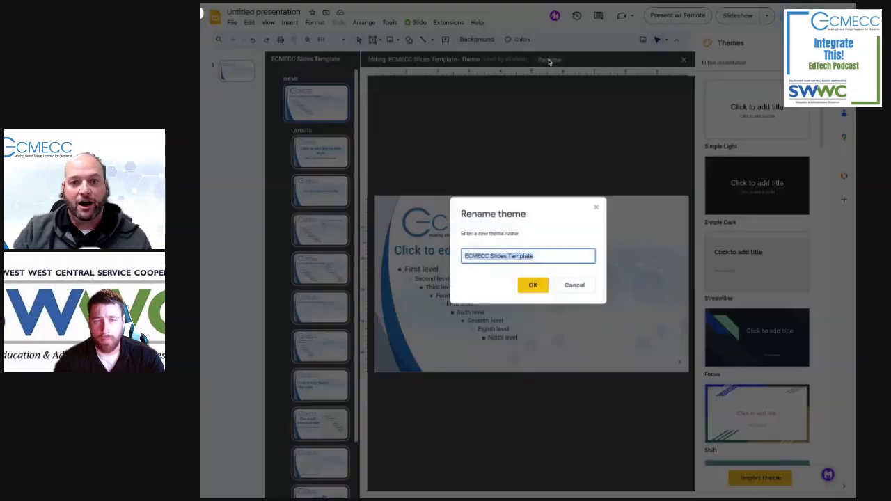
pyautogui.click(541, 256)
pyautogui.write('updag')
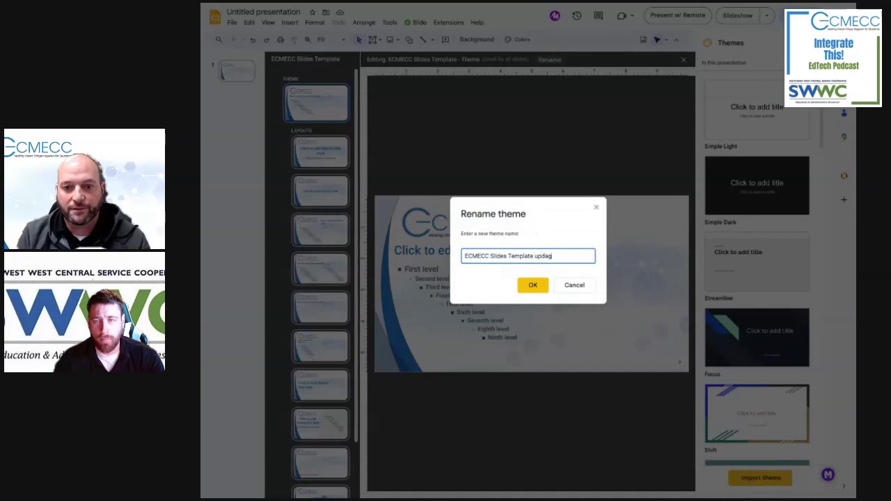
pyautogui.press('BackSpace')
pyautogui.write('ted')
pyautogui.click(541, 289)
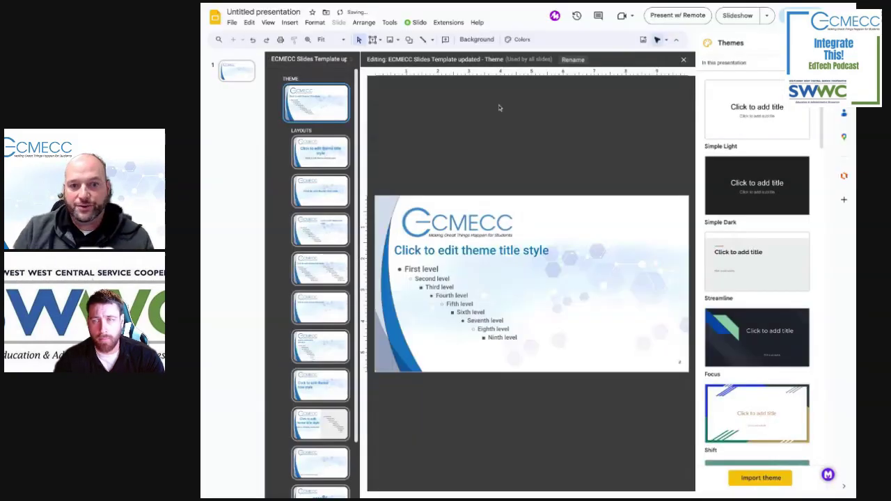